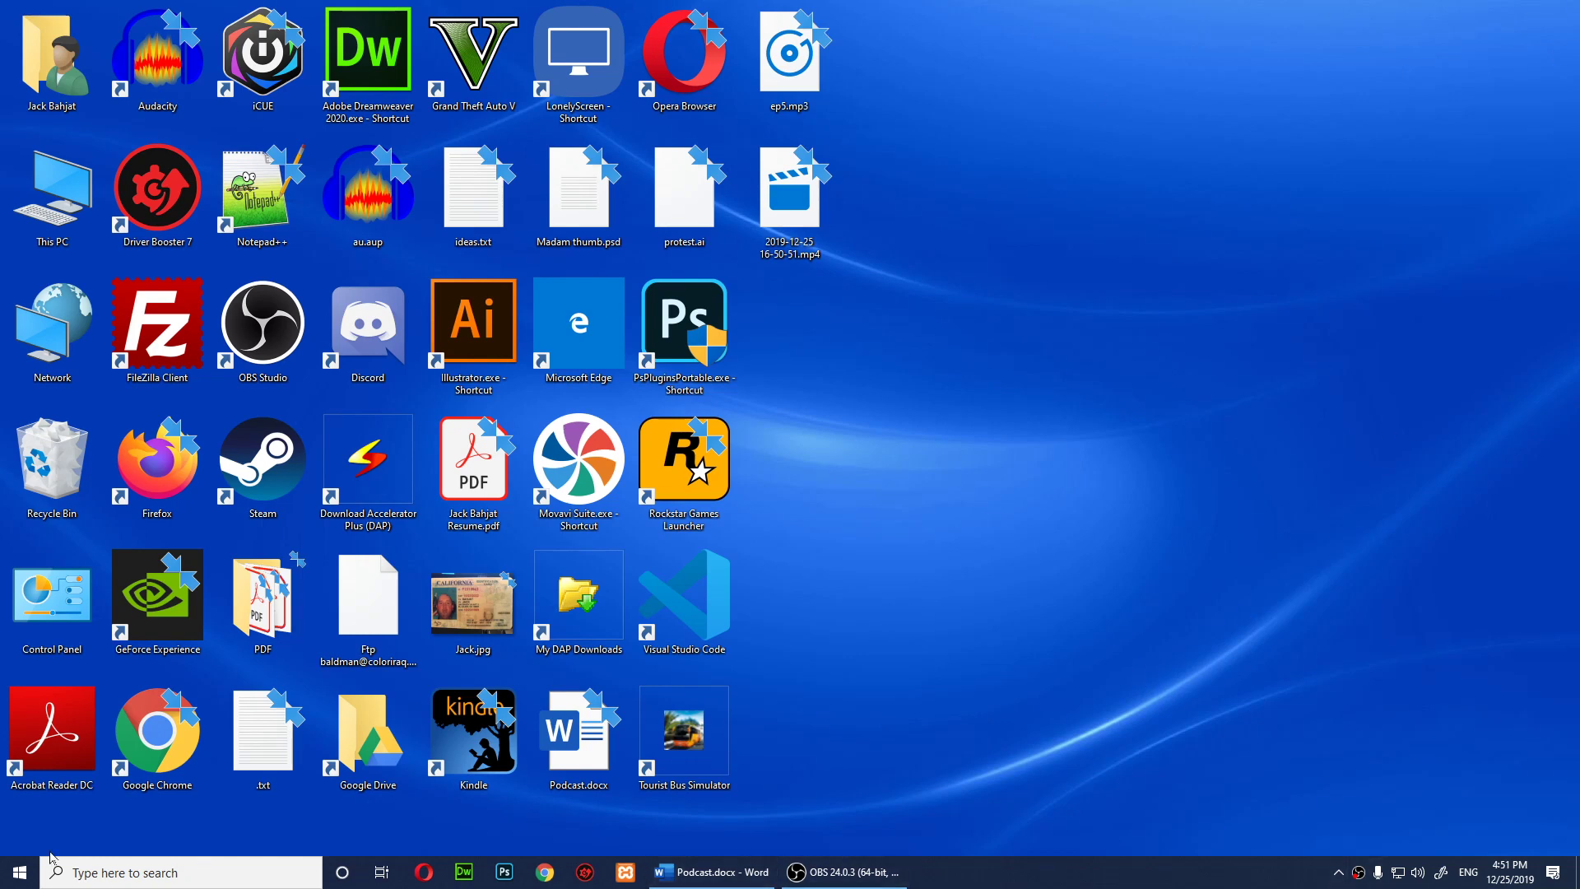
Search the Start menu for 'nvidia' and launch GeForce Experience from the results
left_click(19, 871)
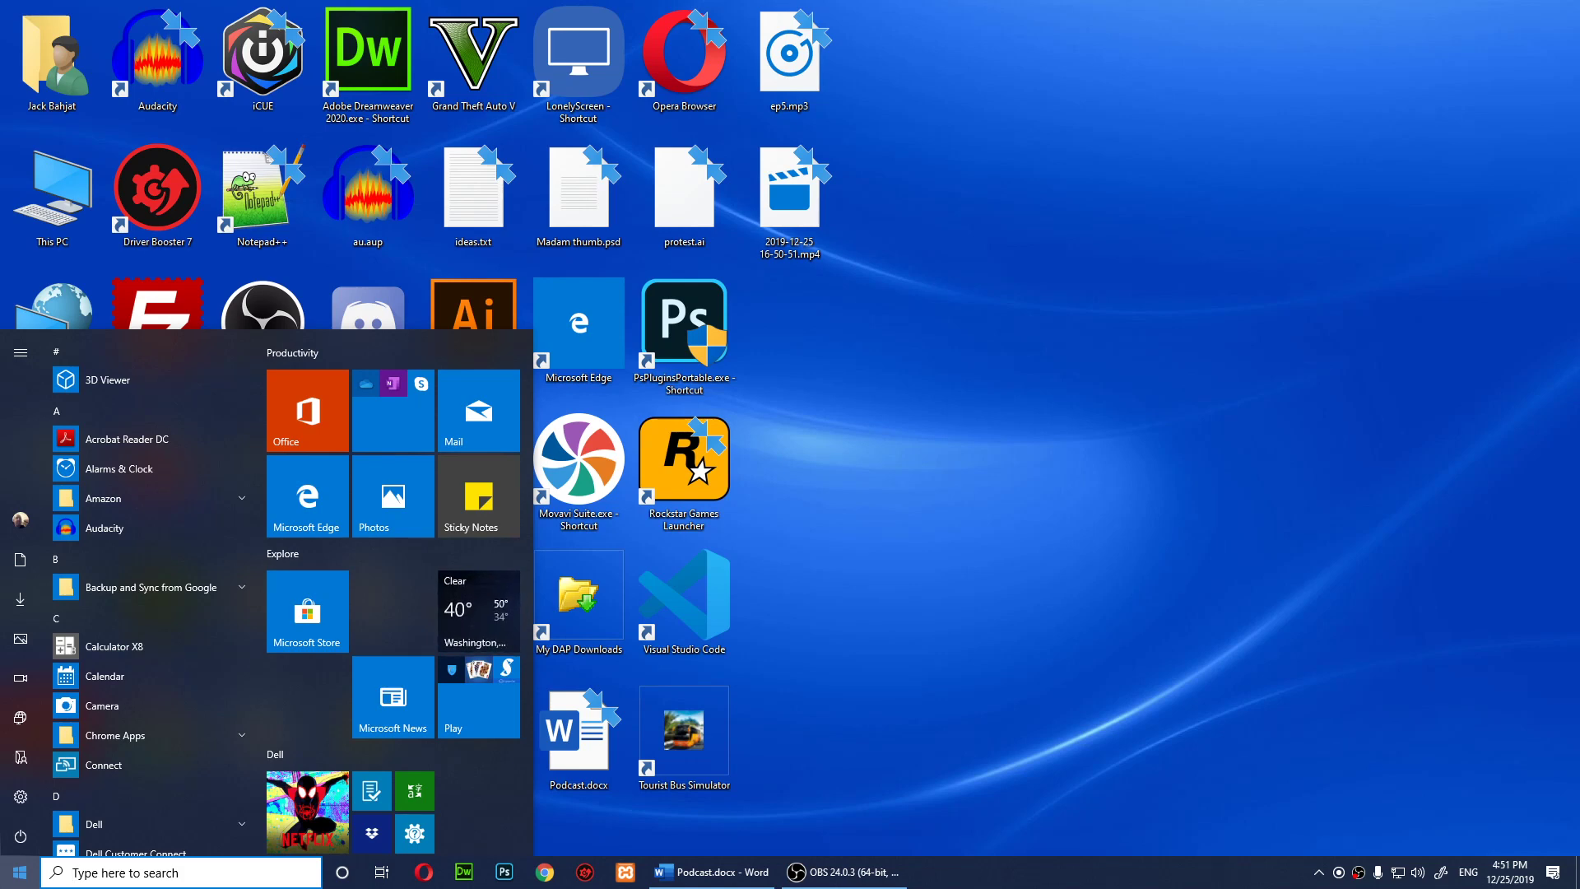
type("nvidia")
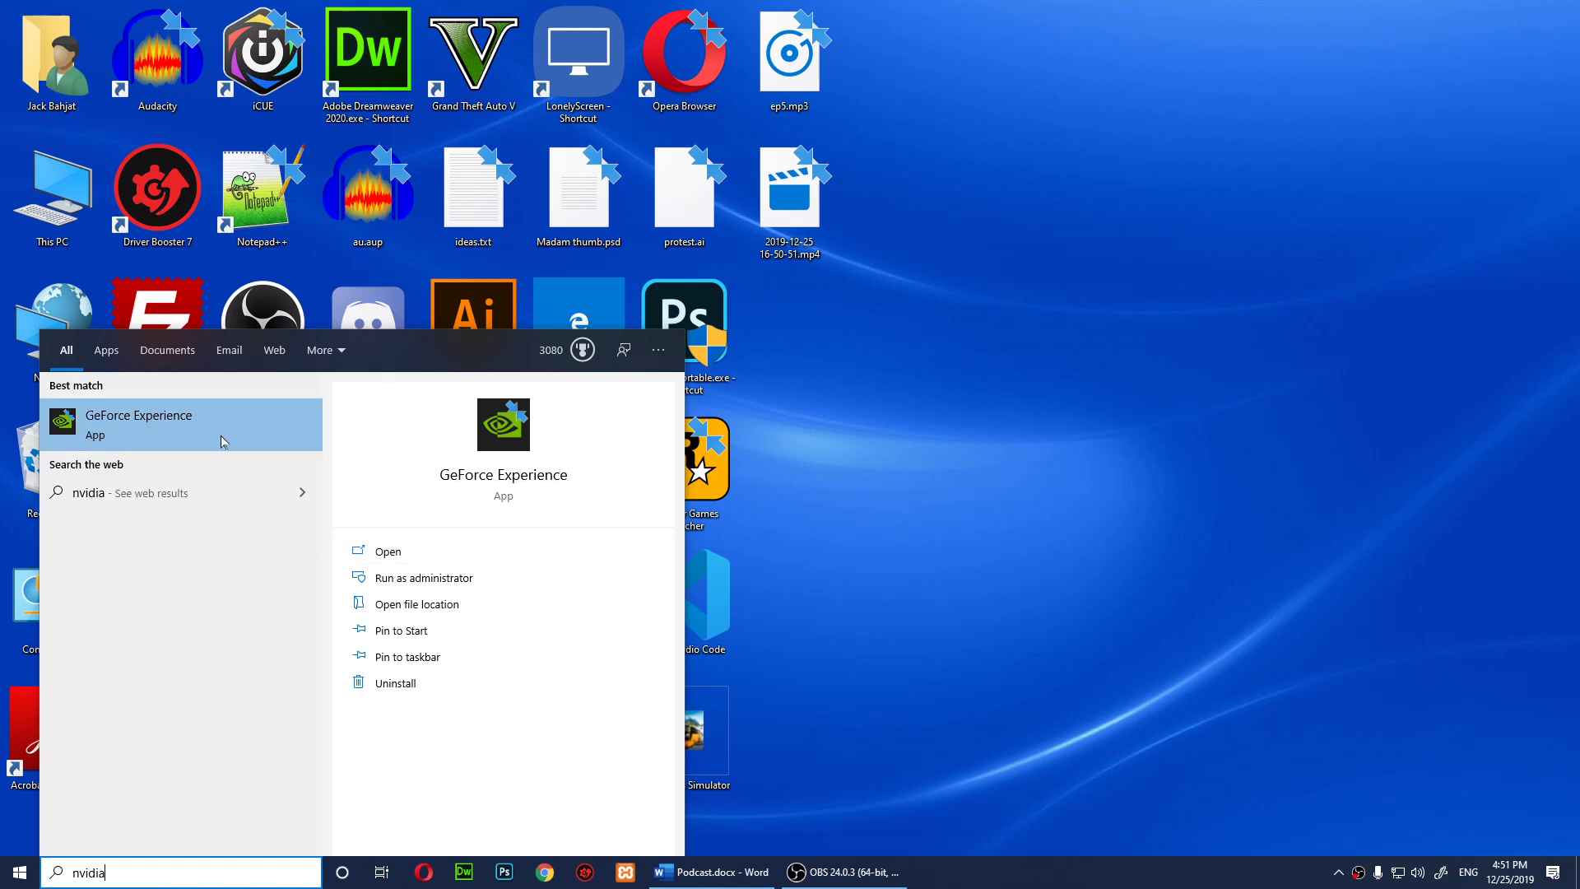
left_click(128, 423)
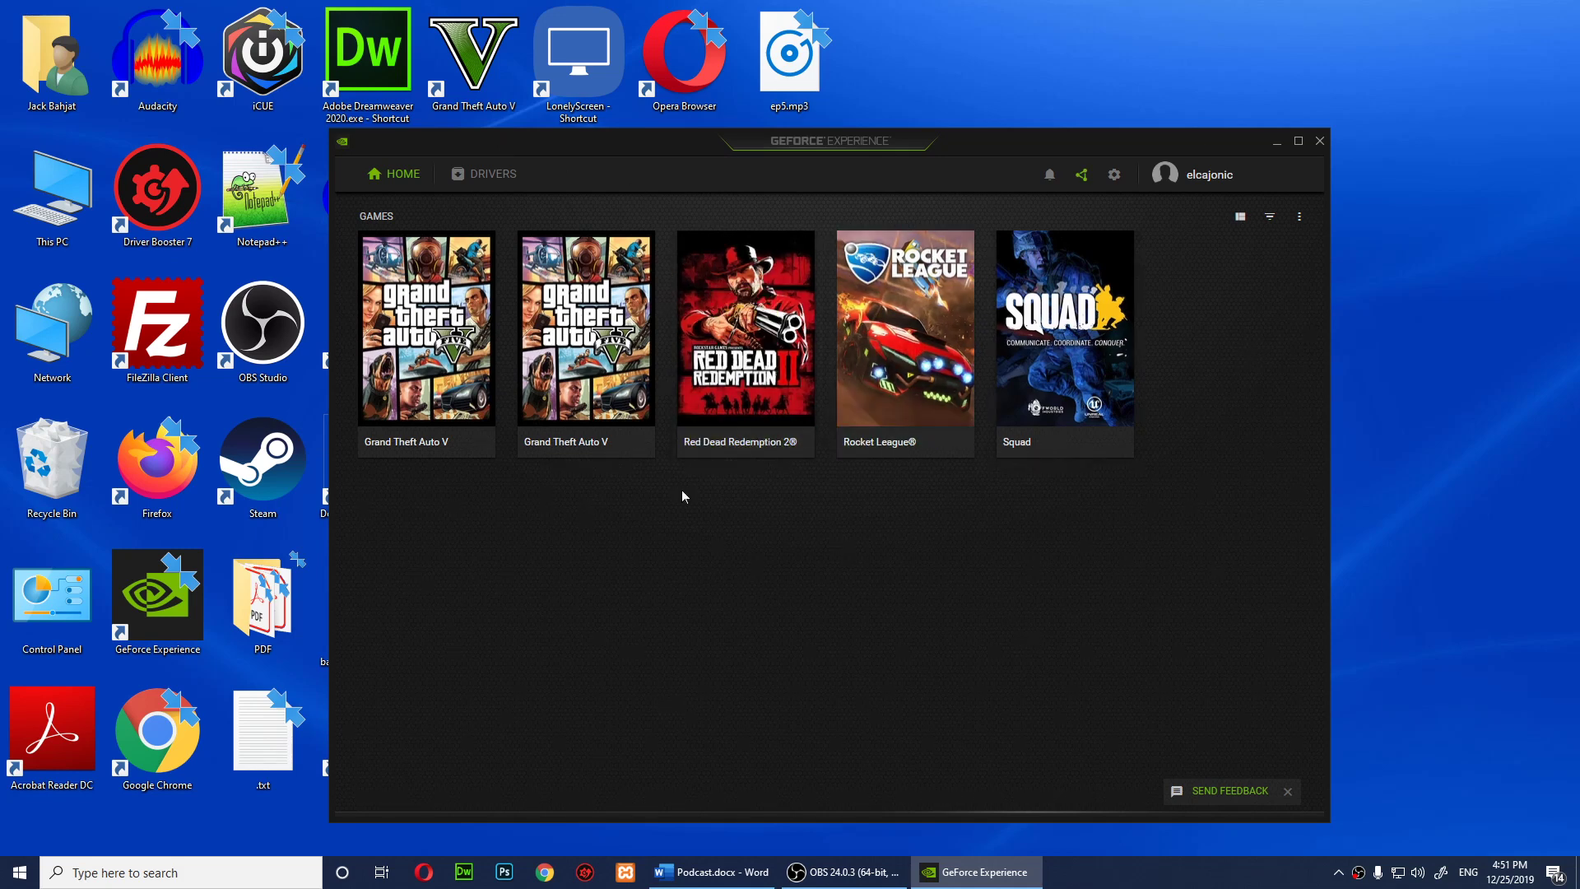
View Red Dead Redemption 2's optimal settings in GeForce Experience, then close GeForce Experience
mouse_move(765, 288)
left_click(707, 258)
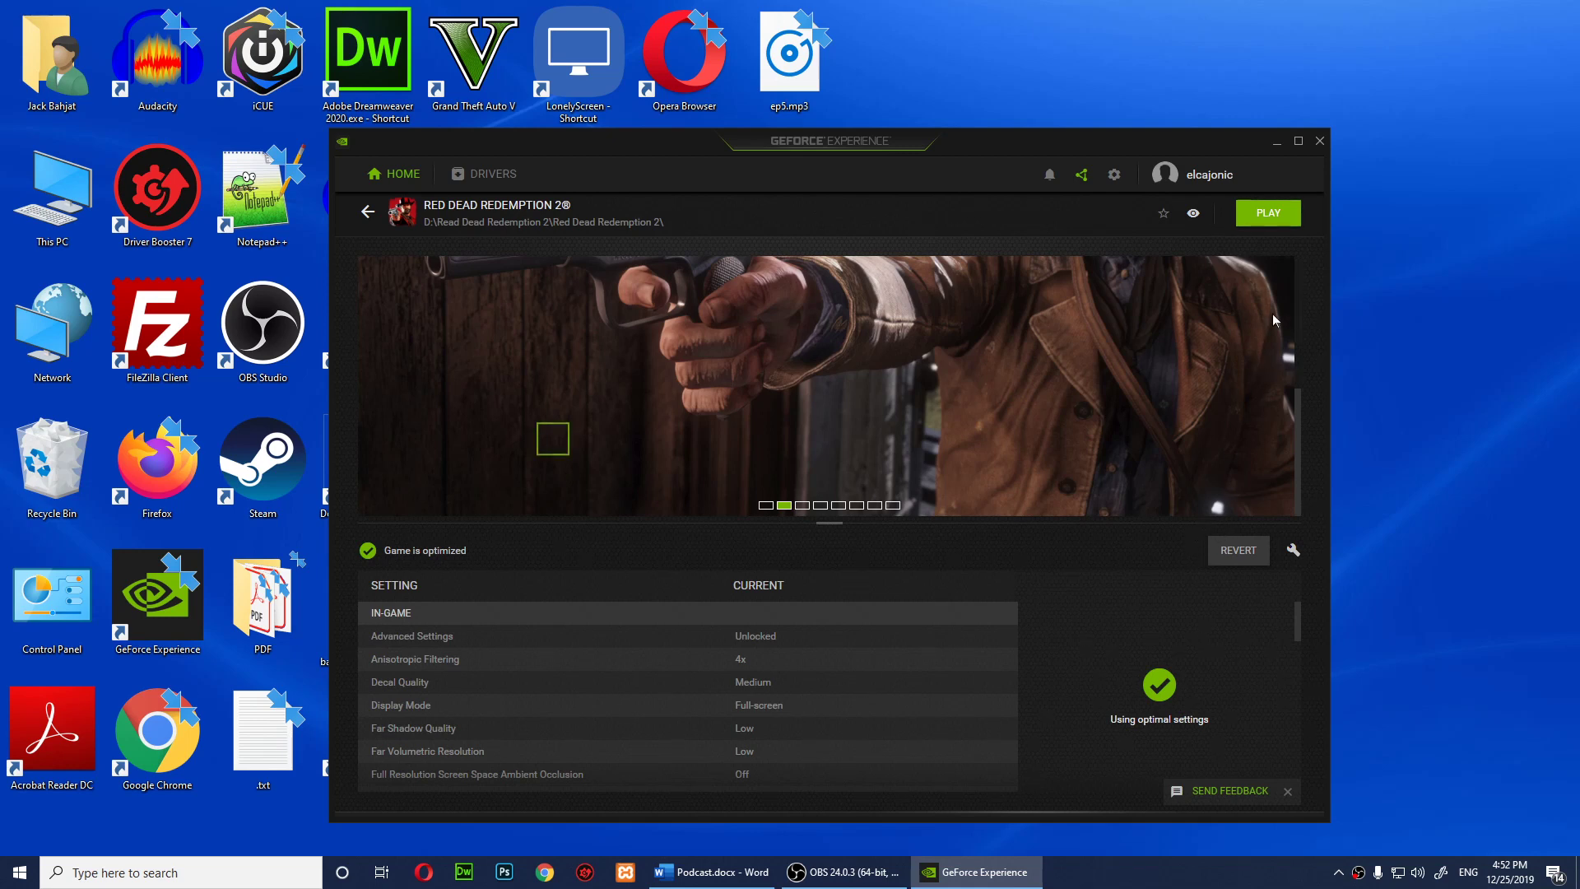
left_click(1320, 142)
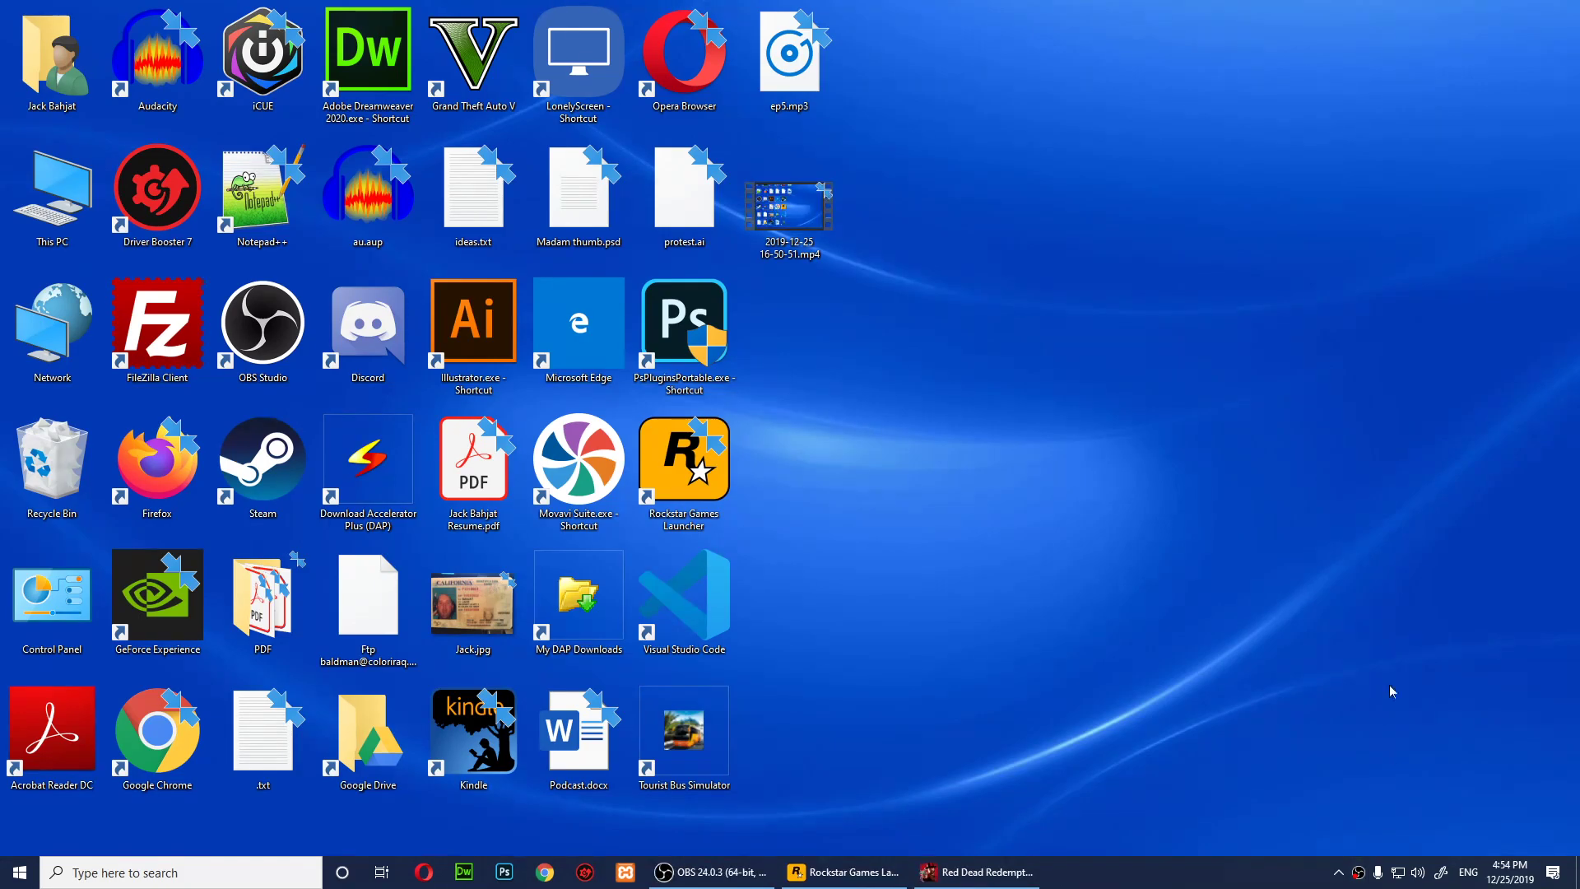
Bring Red Dead Redemption 2 forward from the taskbar and scroll through its Red Dead Online menu
left_click(983, 873)
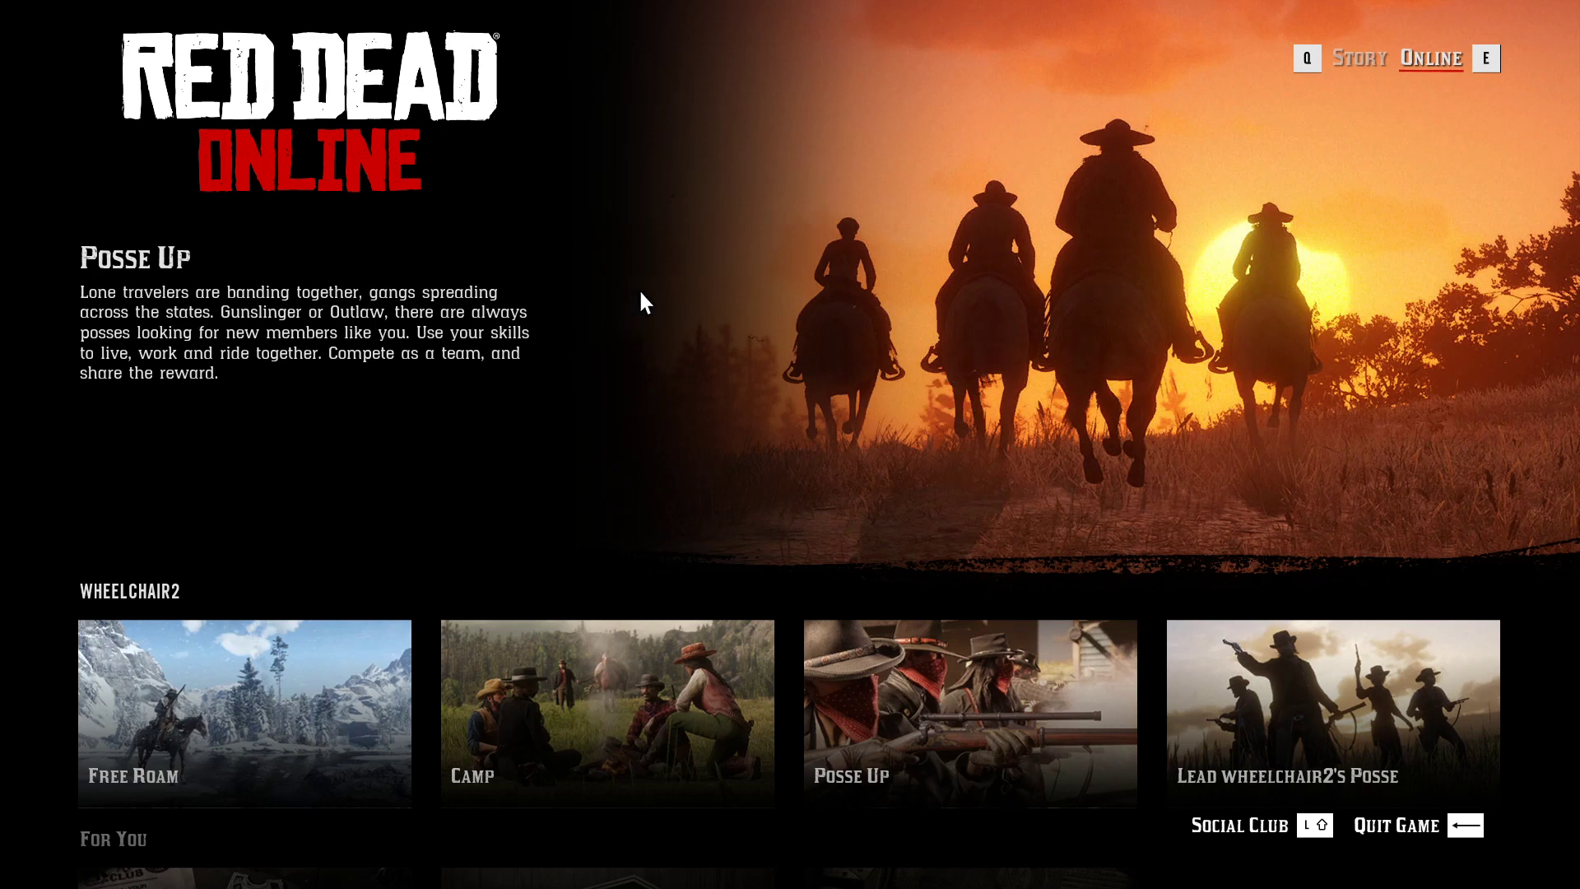
scroll(734, 328, "down", 3)
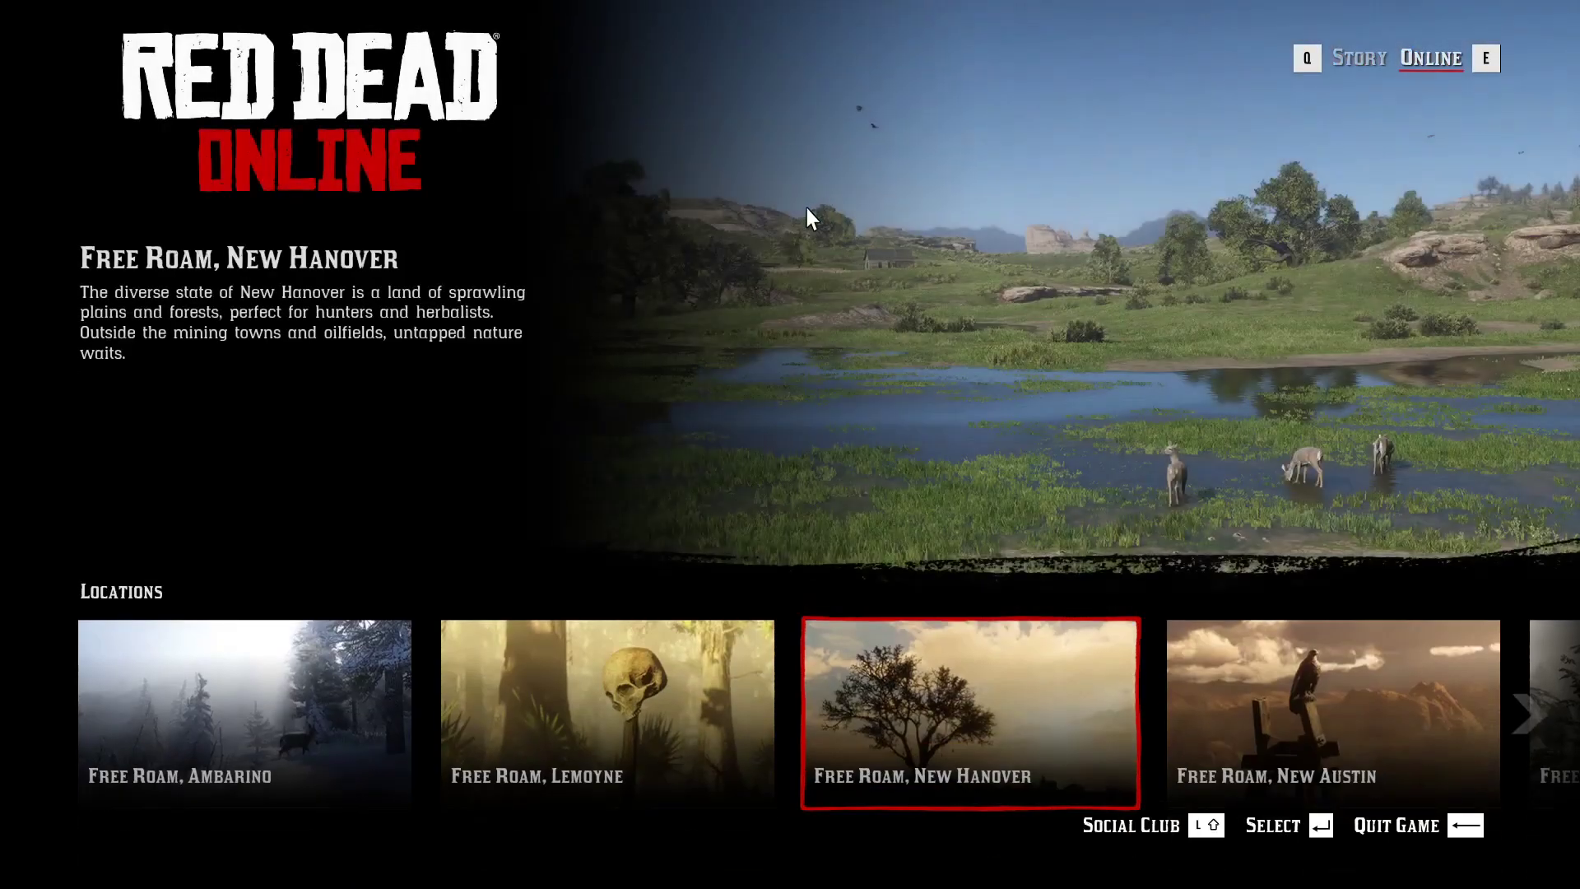
scroll(790, 321, "up", 3)
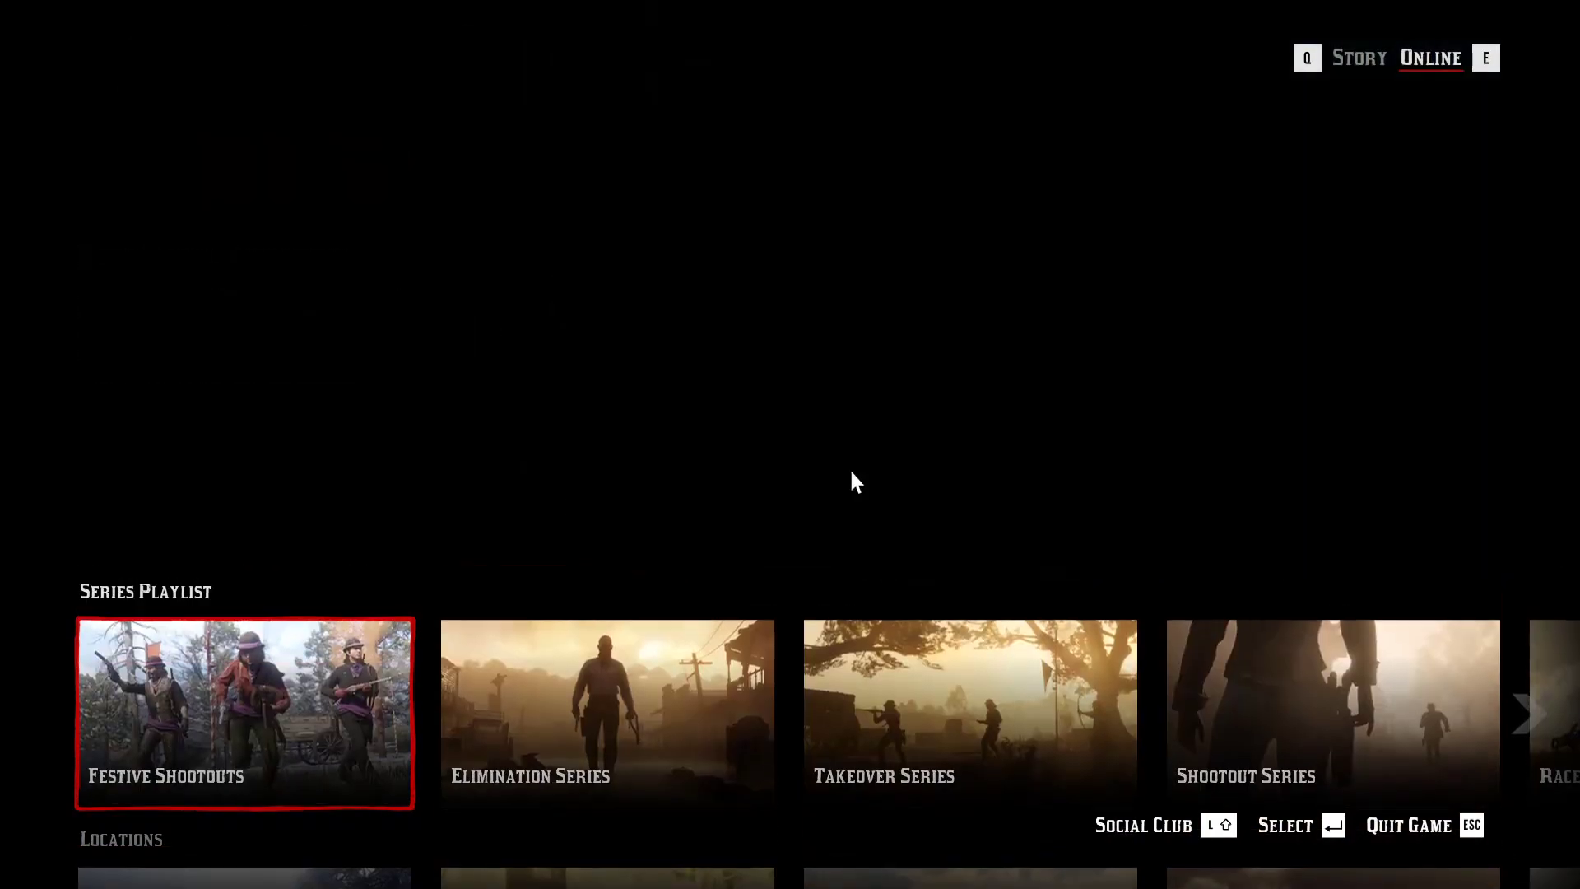
scroll(850, 540, "down", 1)
scroll(857, 568, "up", 2)
scroll(857, 568, "up", 1)
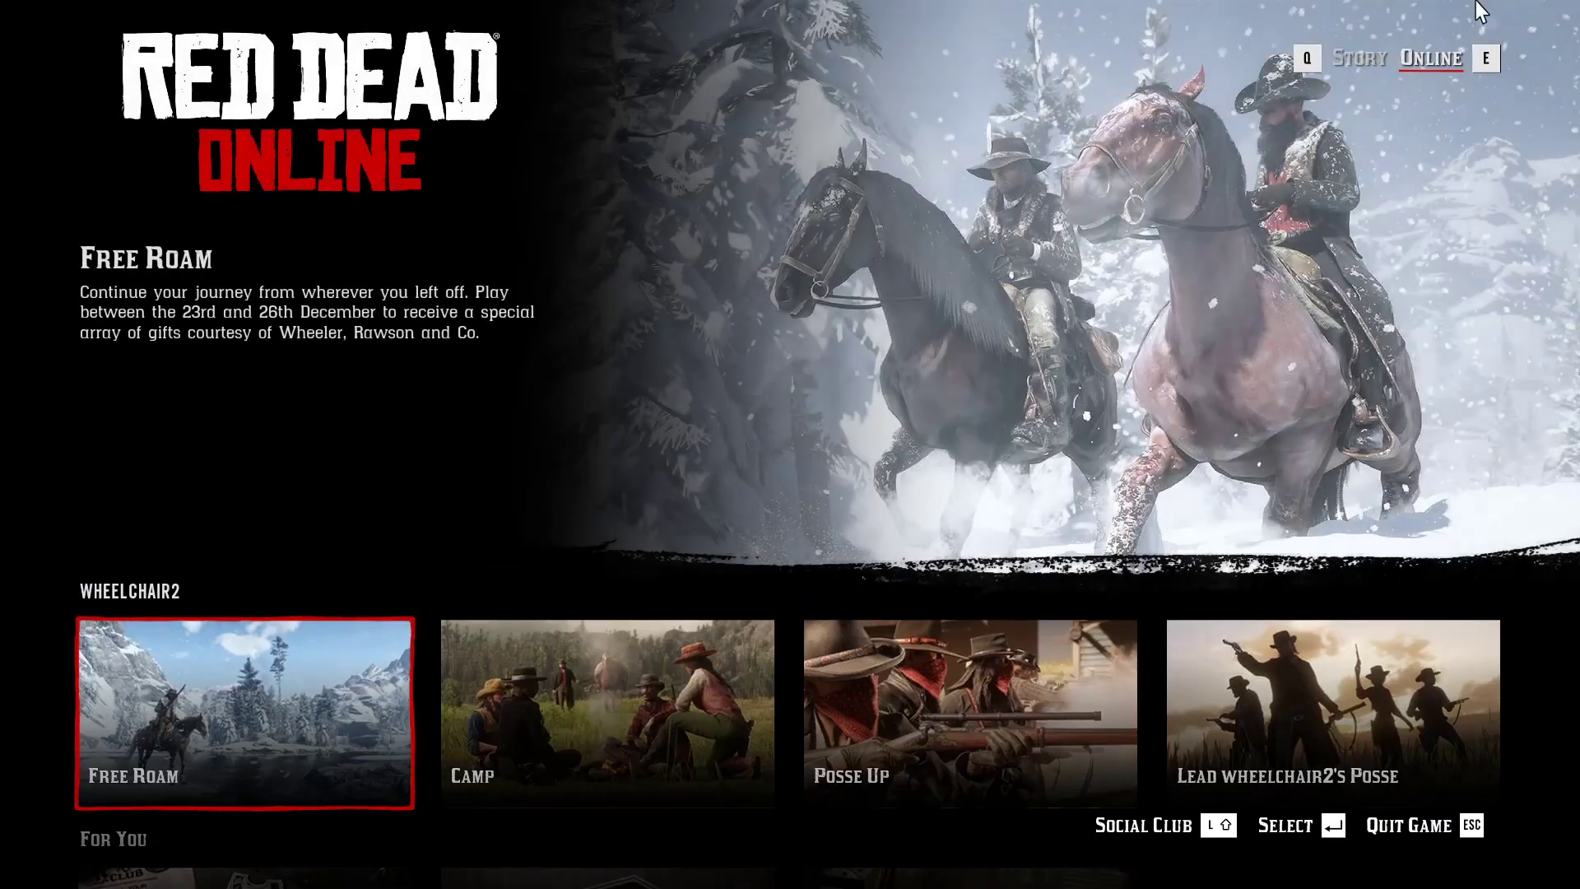
Switch Red Dead Redemption 2 to Story mode and open its Graphics settings
left_click(1369, 69)
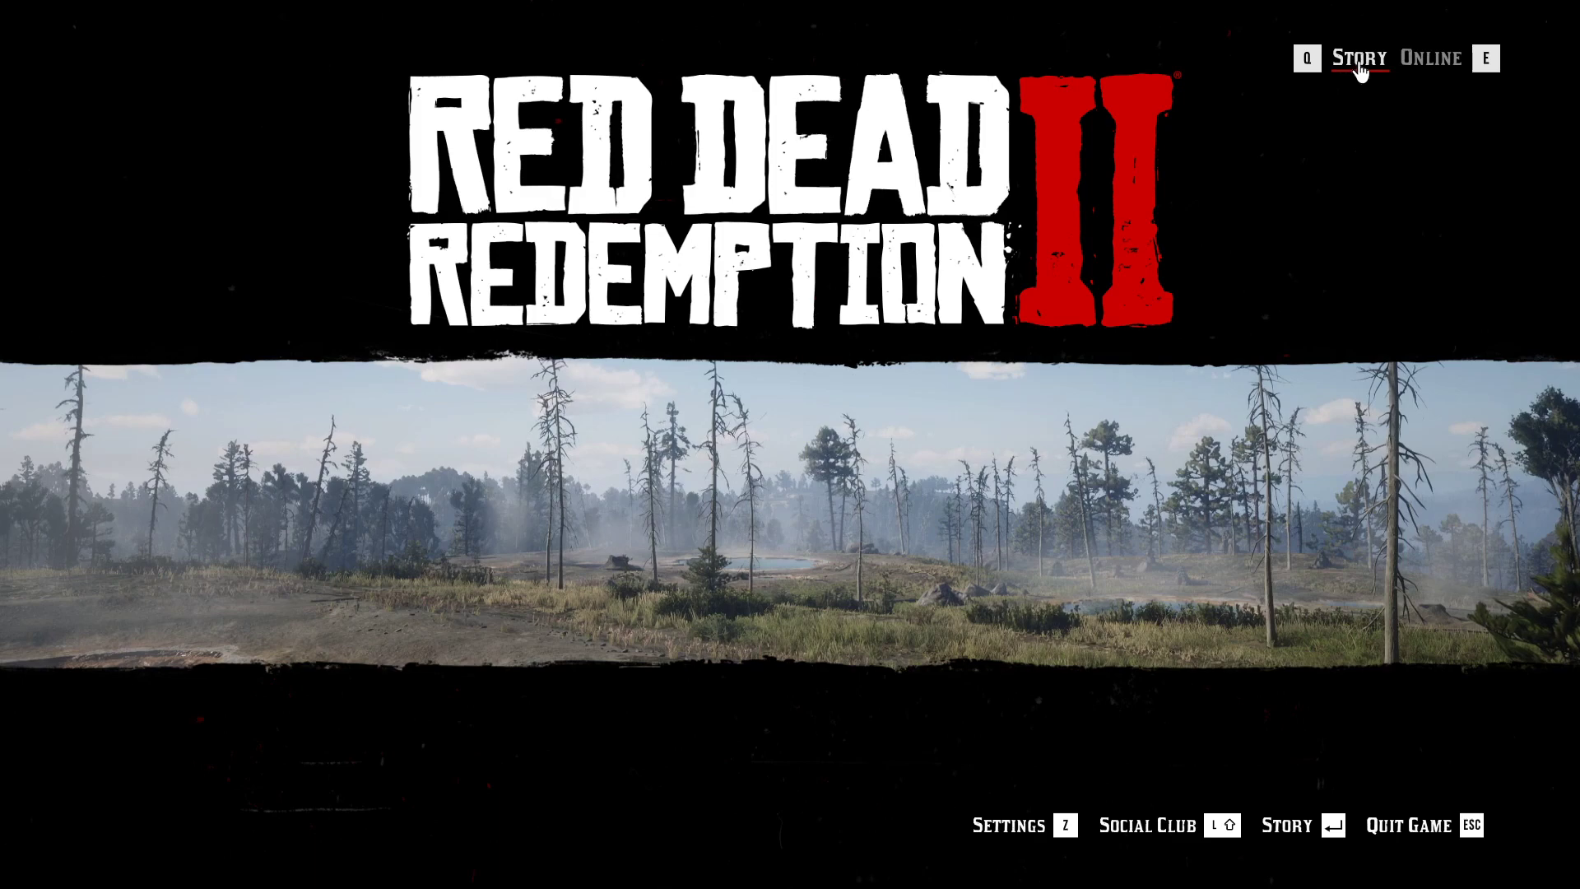
left_click(1034, 826)
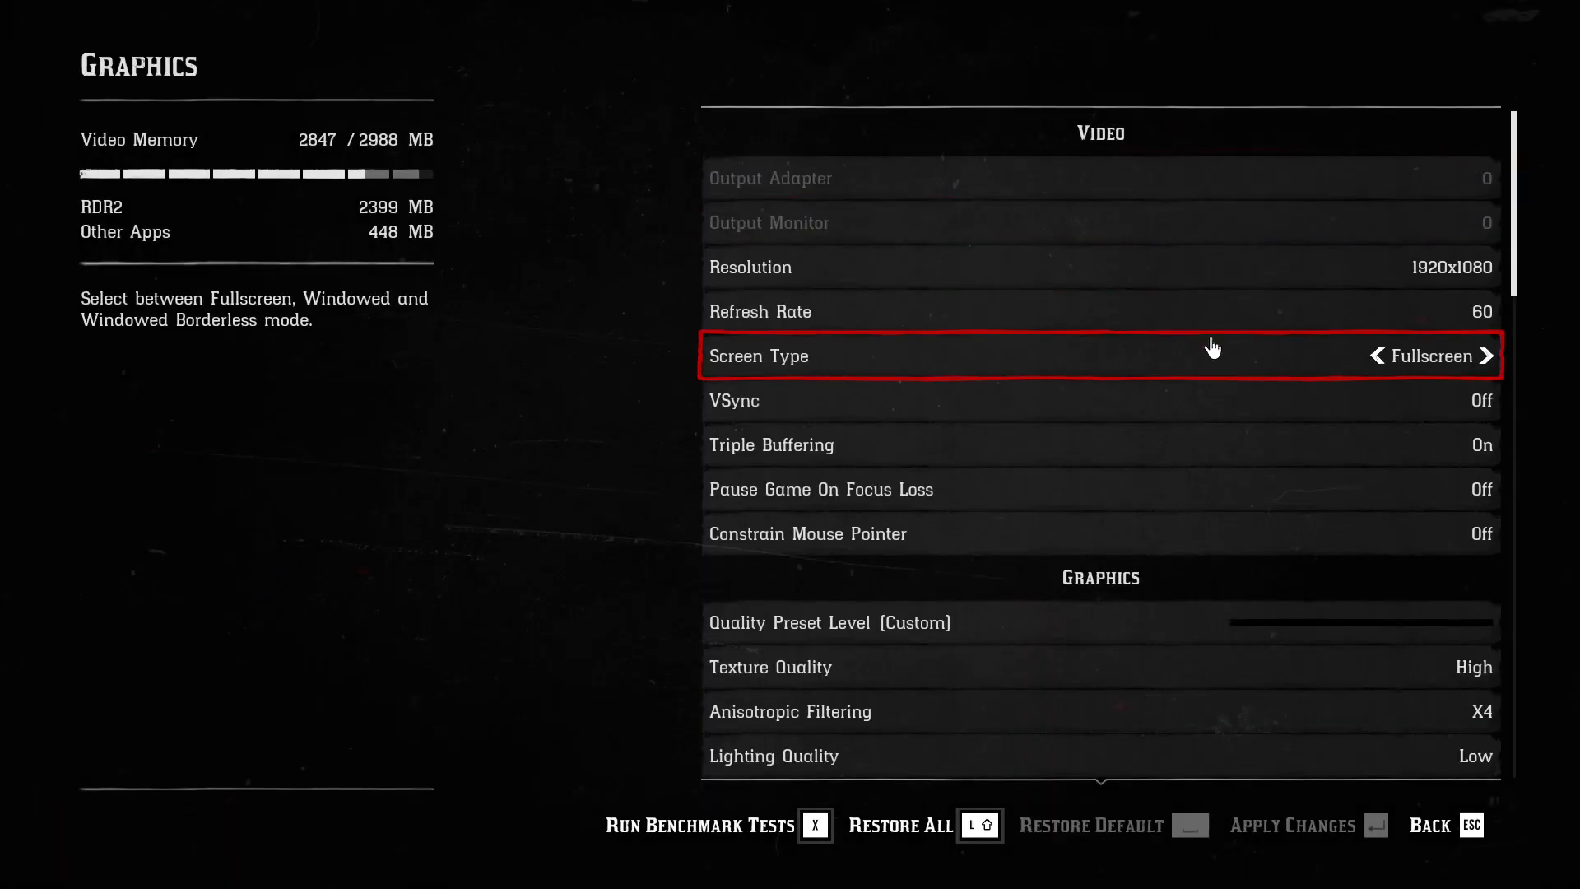
Go down to the Advanced Graphics Graphics API row and change Vulkan to DirectX 12
scroll(1211, 347, "down", 4)
scroll(1210, 350, "down", 2)
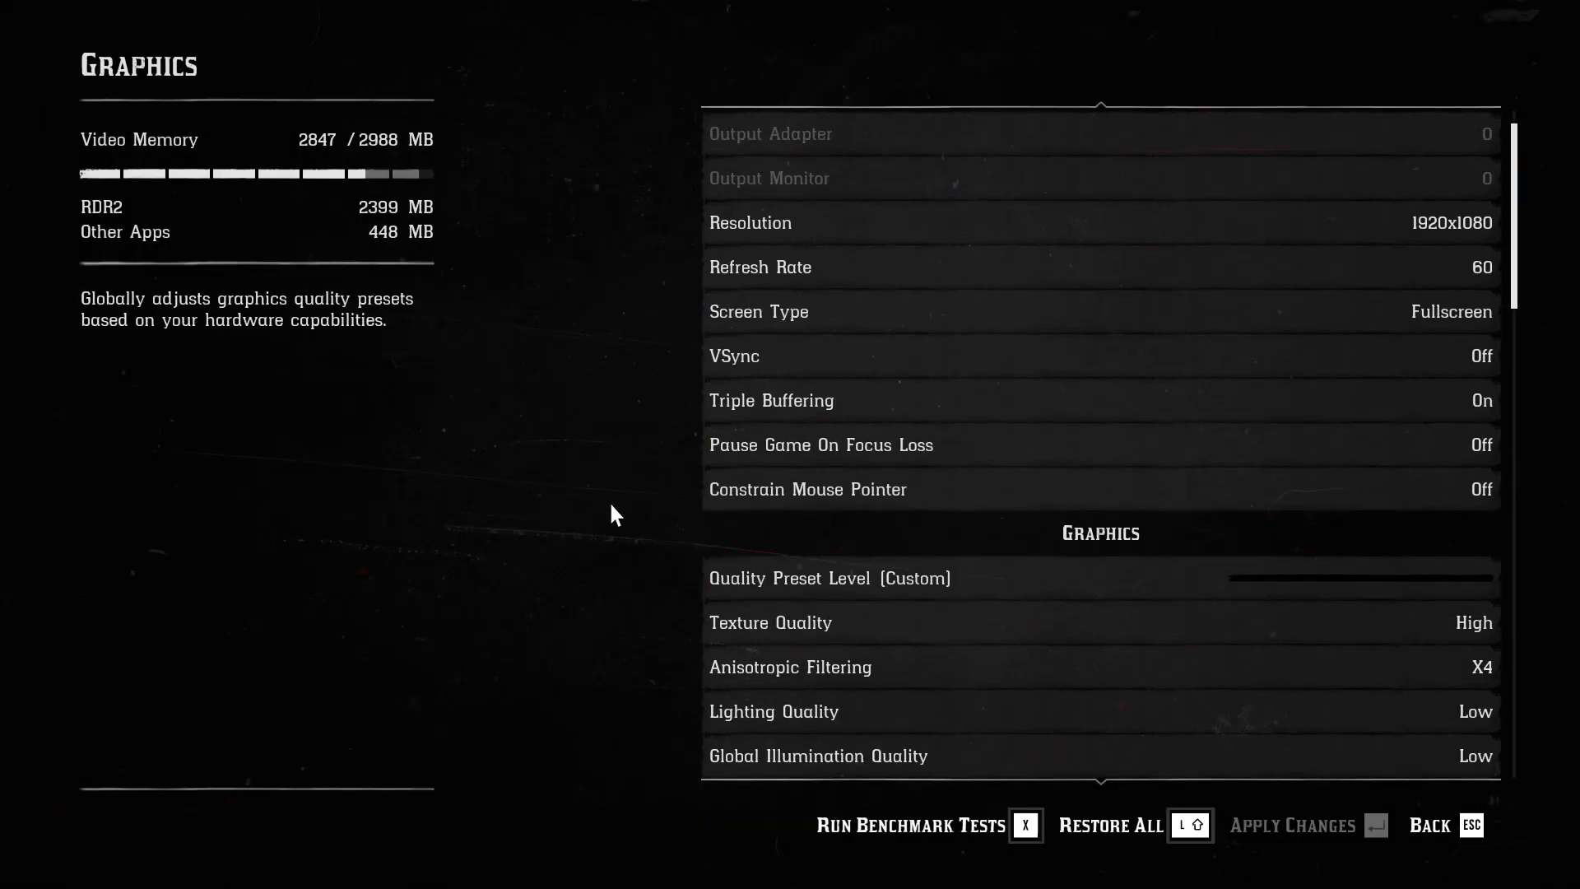
key("Down")
key("Down")
key("Down")
key("Down")
key("Down")
key("Down")
key("Down")
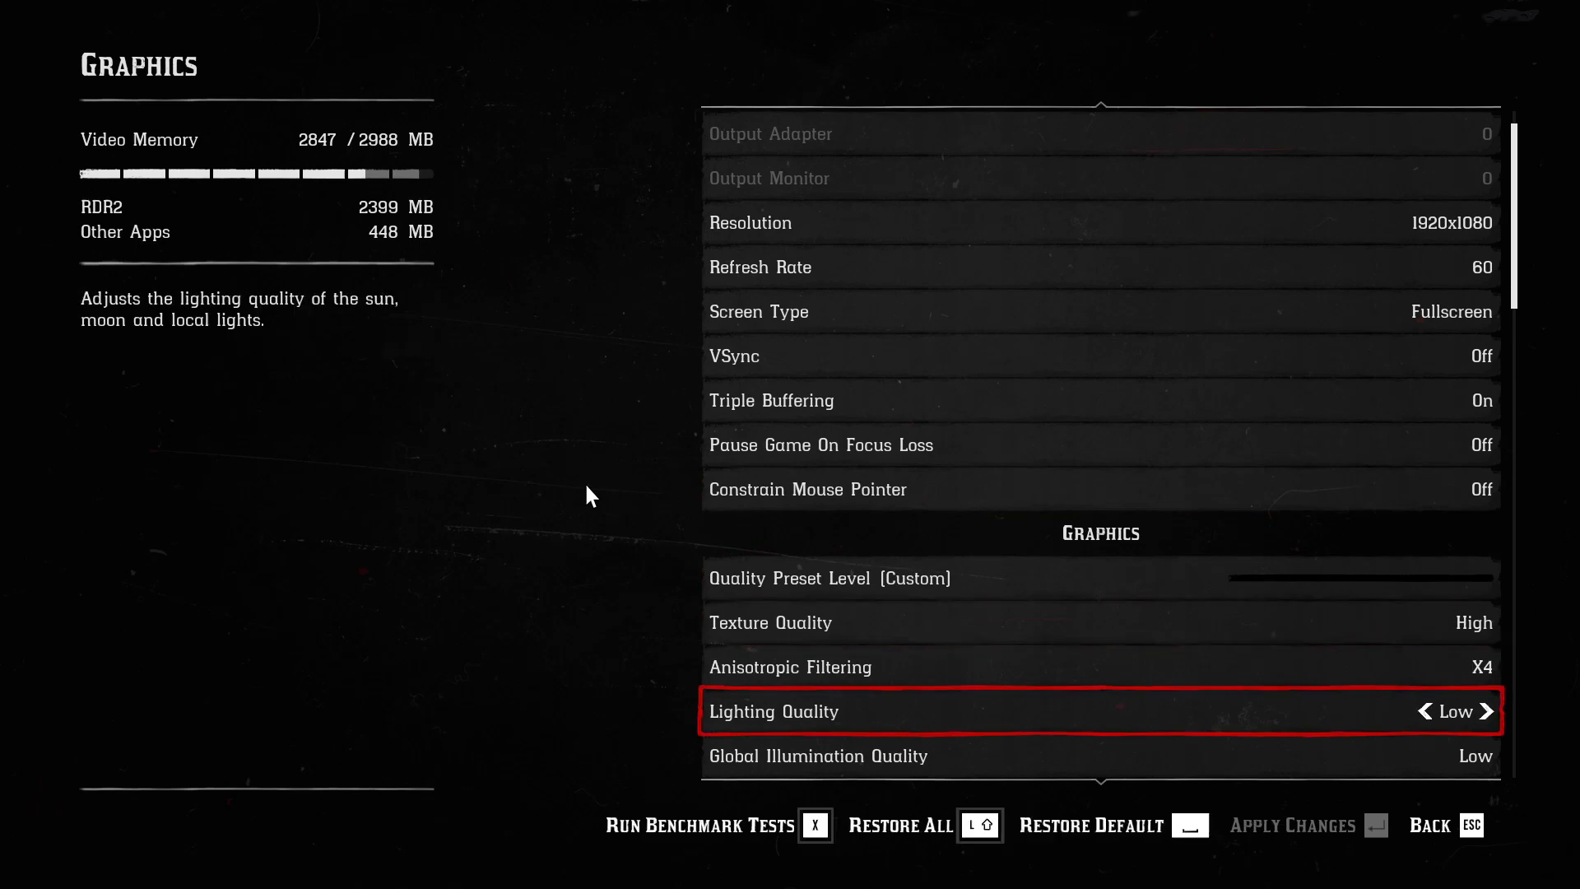
key("Down")
key("Down")
key("Down")
key("Down")
key("Down")
key("Down")
key("Down")
key("Down")
key("Down")
key("Down")
key("Down")
key("Down")
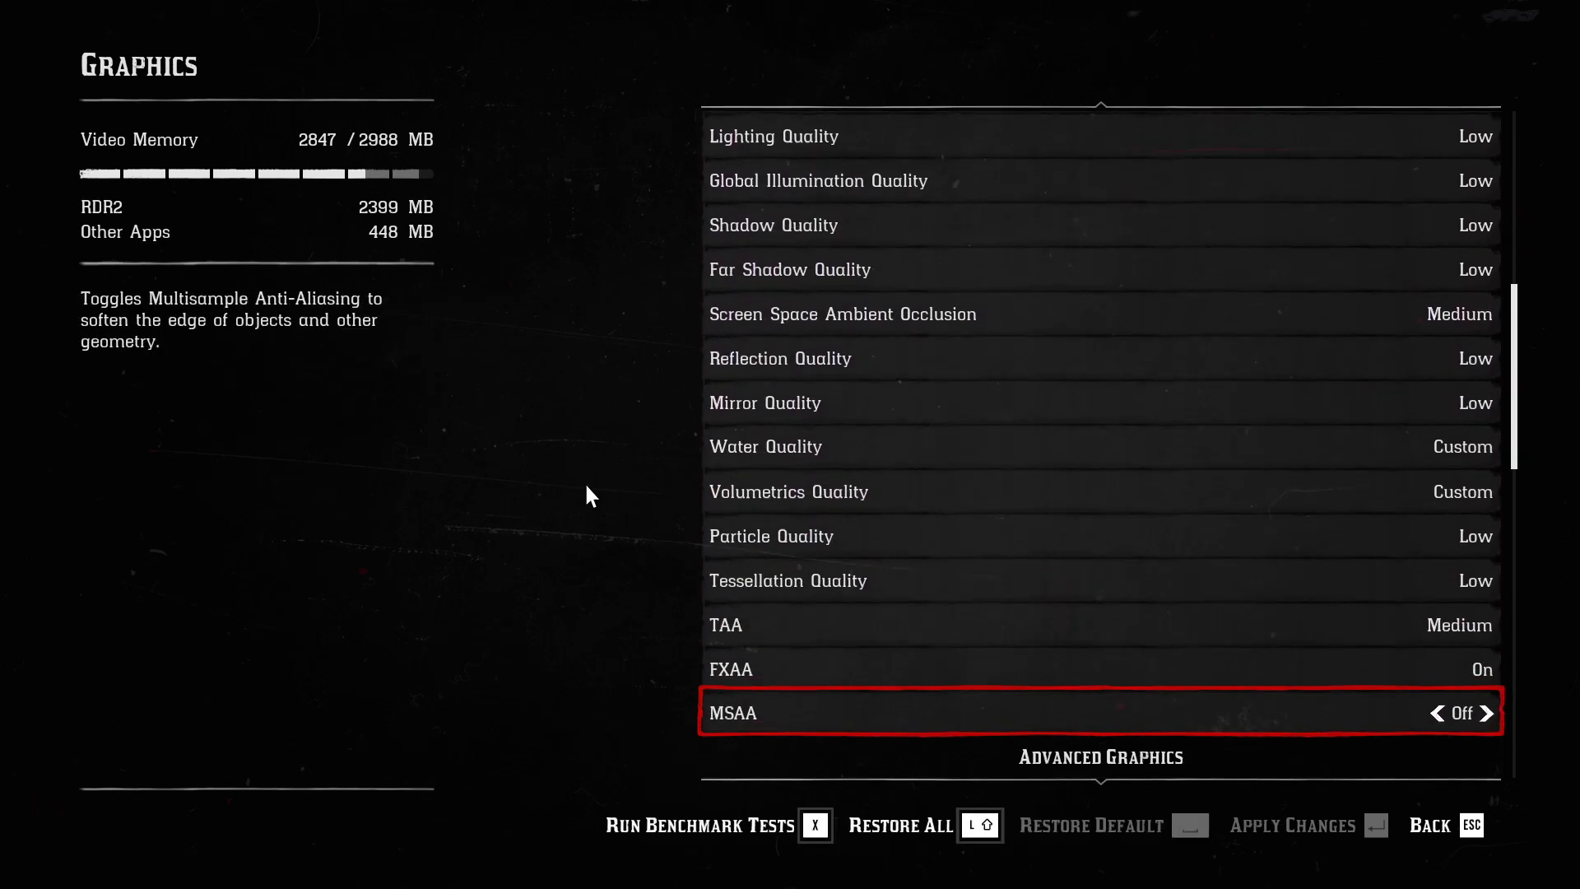
key("Down")
key("Down")
key("Down")
key("Up")
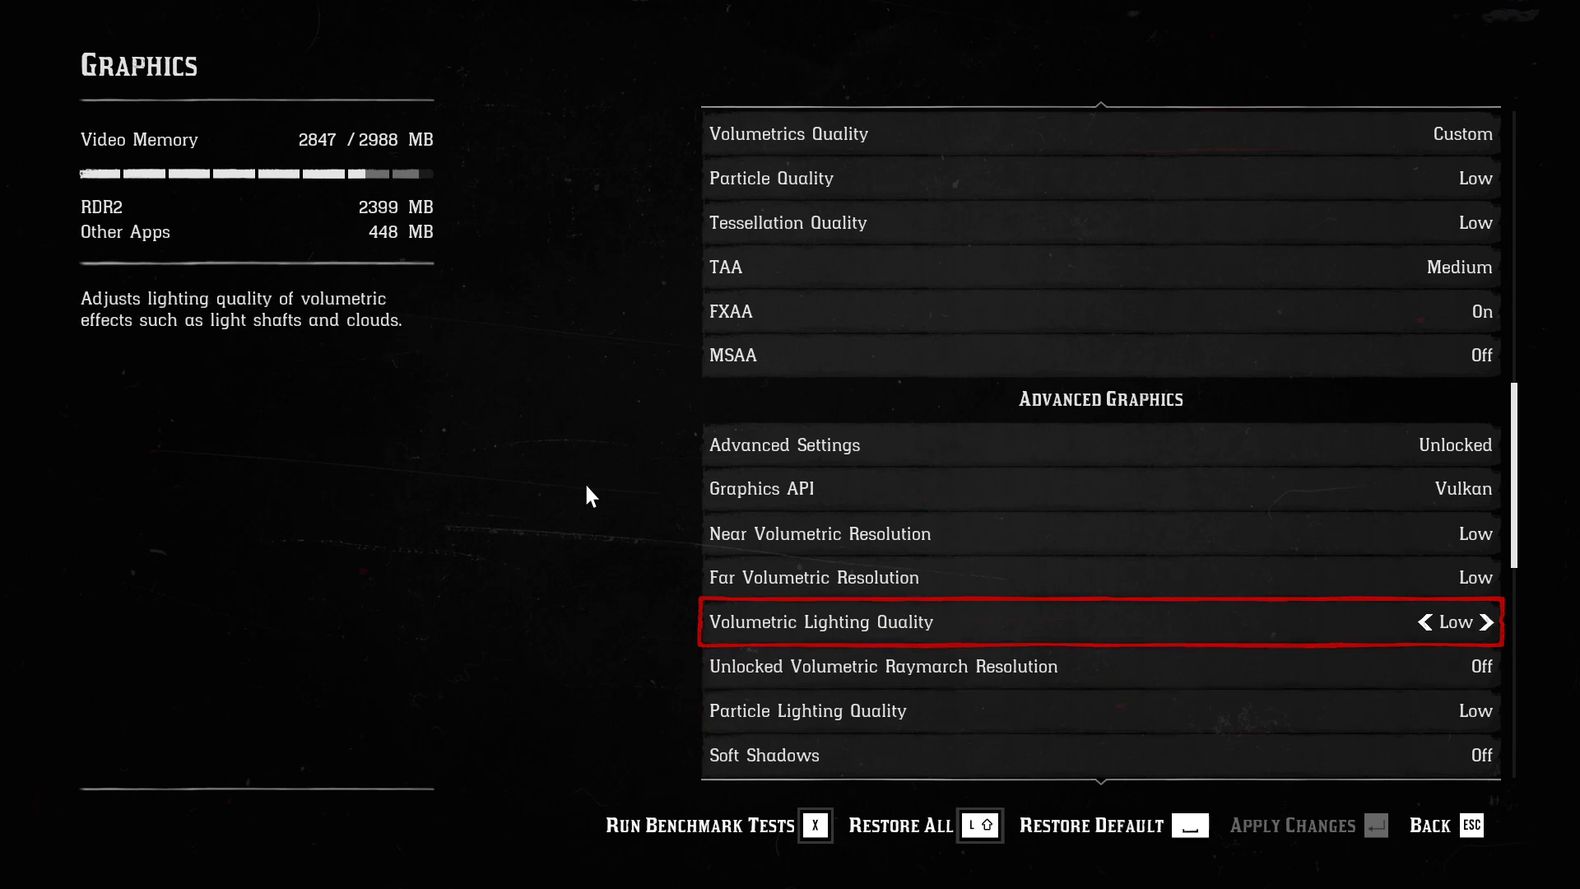
key("Up")
key("Up")
key("Up")
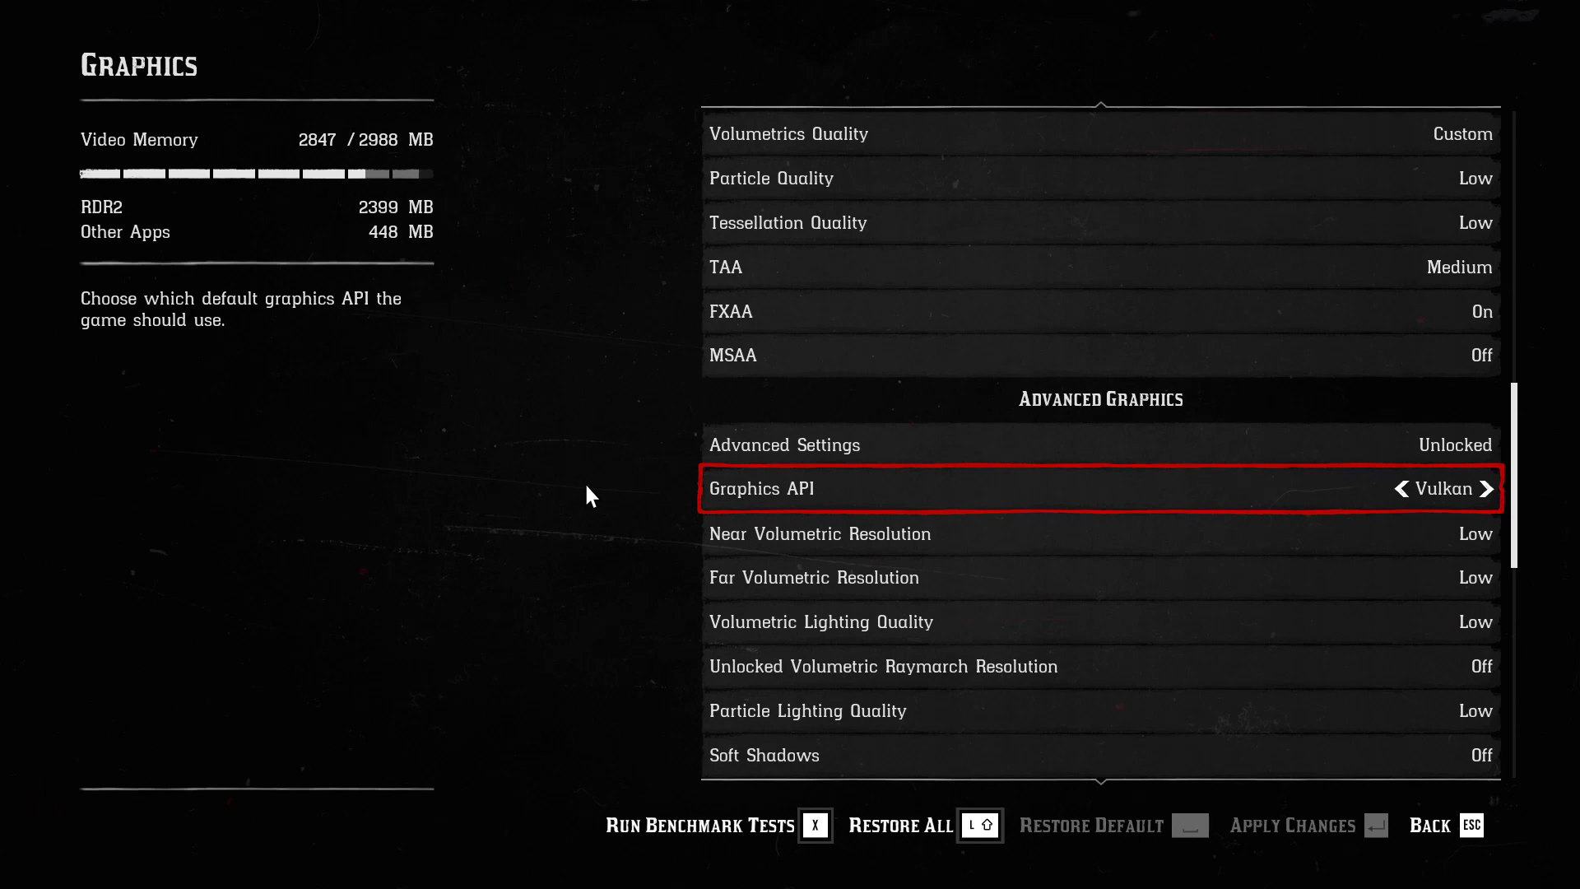
key("Right")
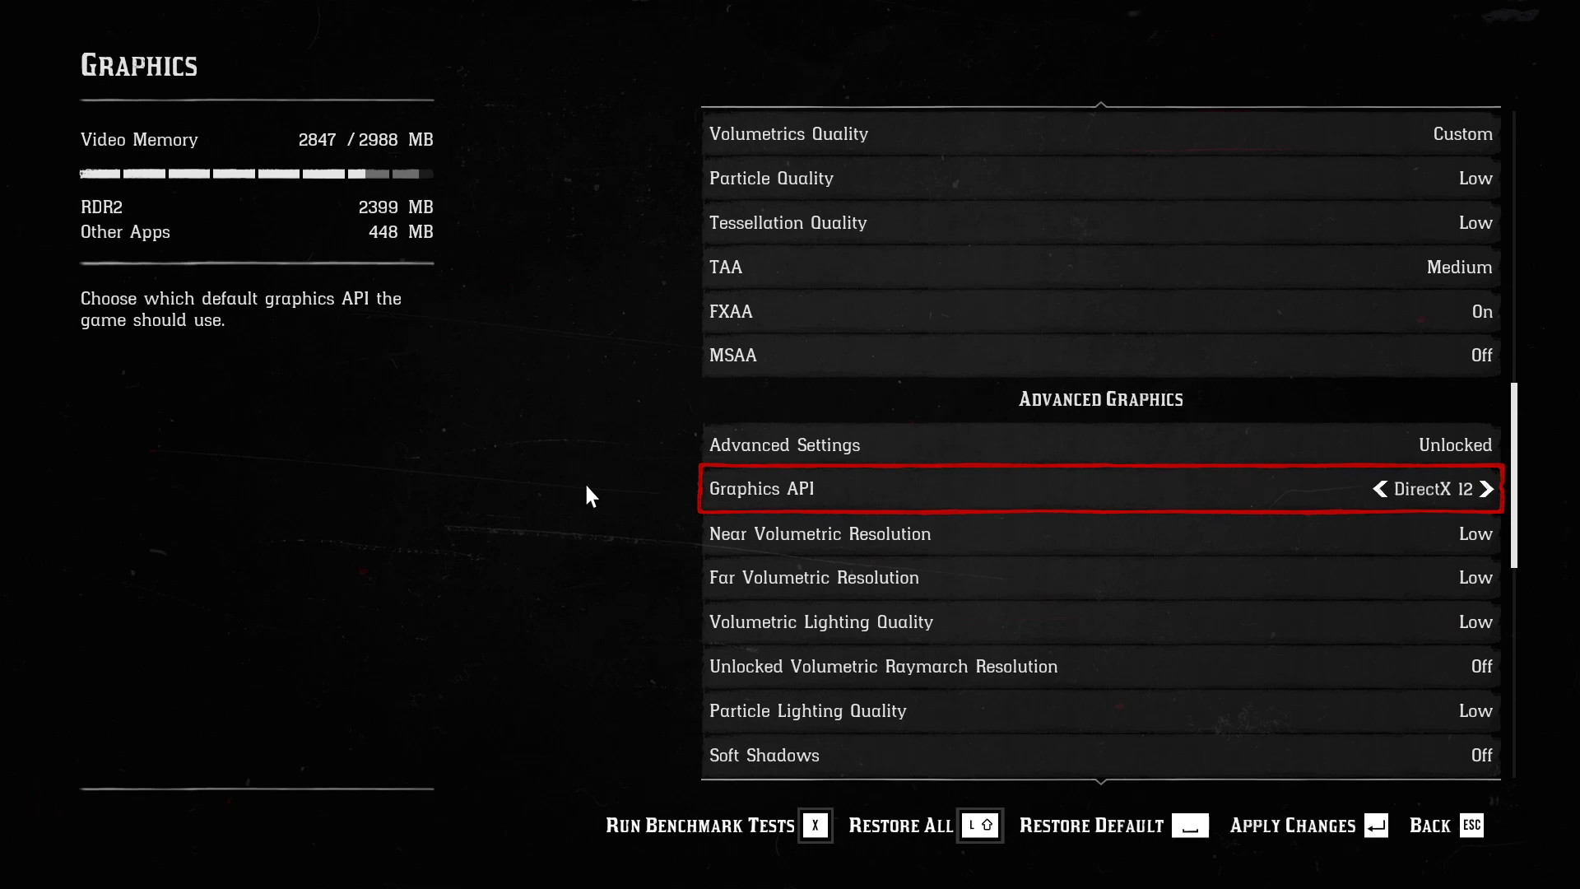